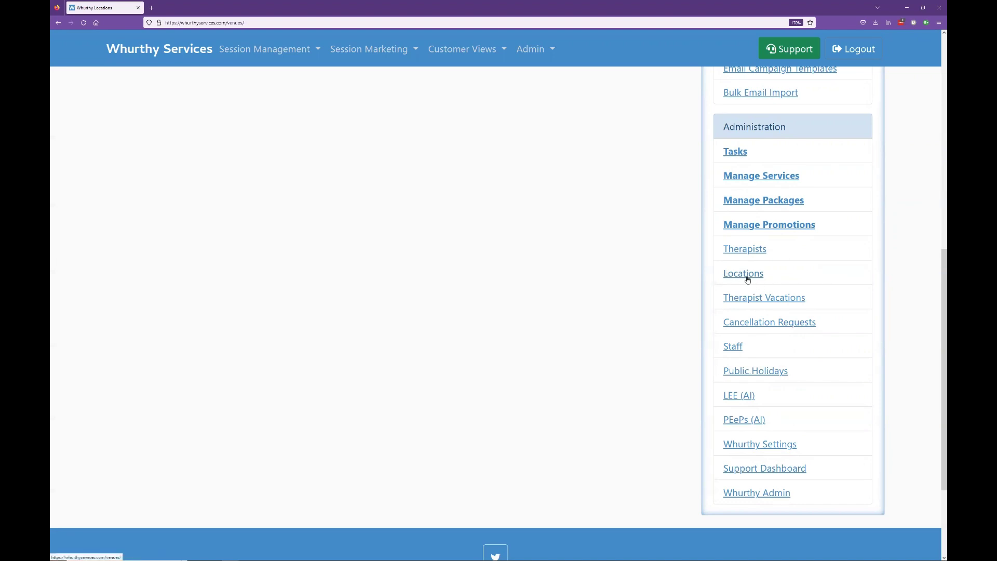
- Start adding a new location from the Locations page and name it "Downtown - Beach"
click(747, 279)
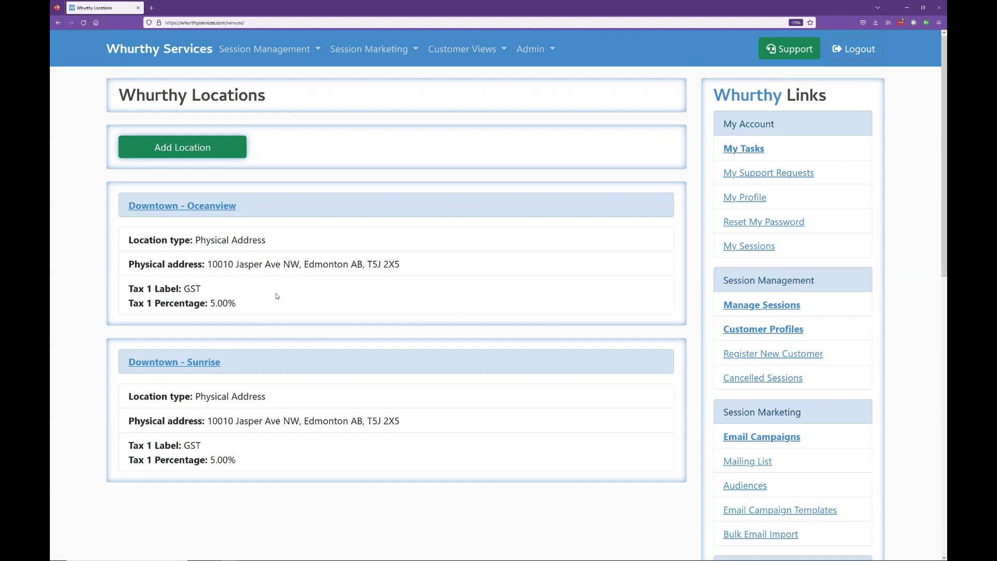
click(221, 155)
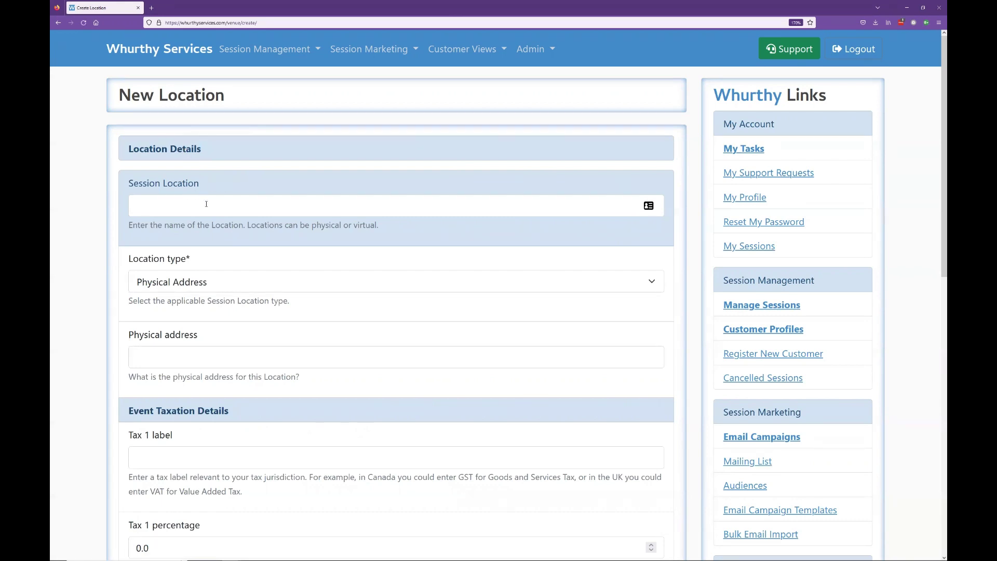
click(212, 203)
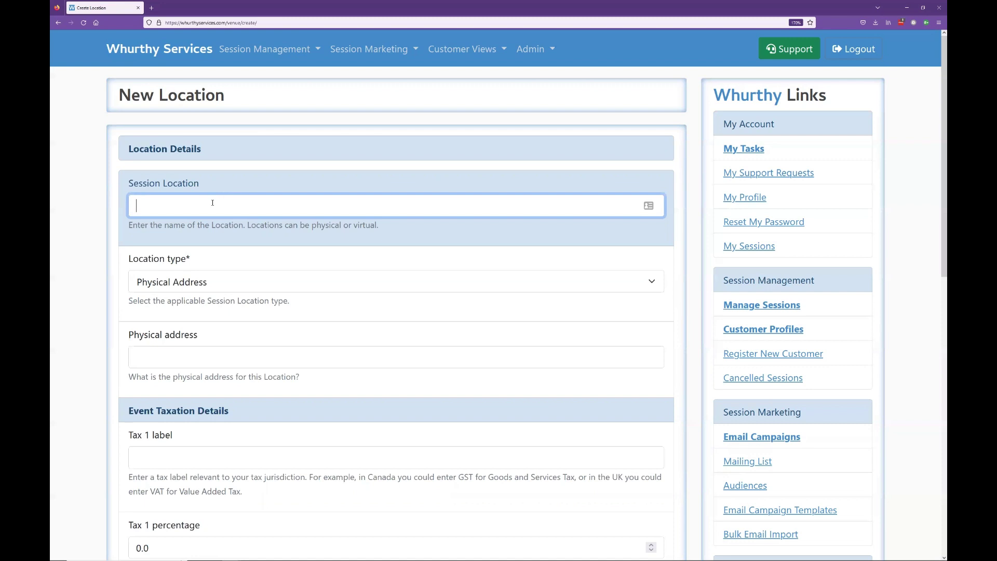
text(Downtown)
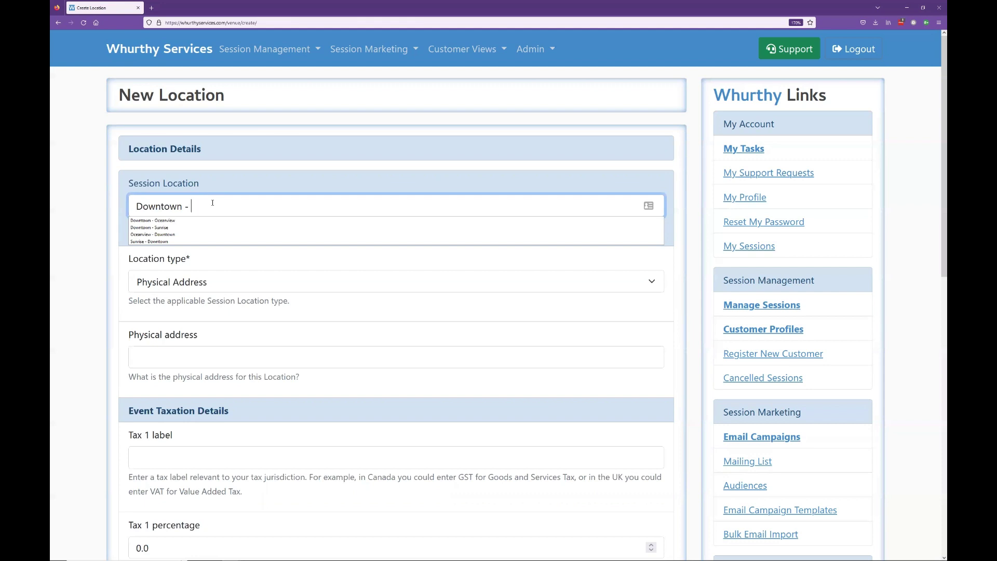
text( - Beach)
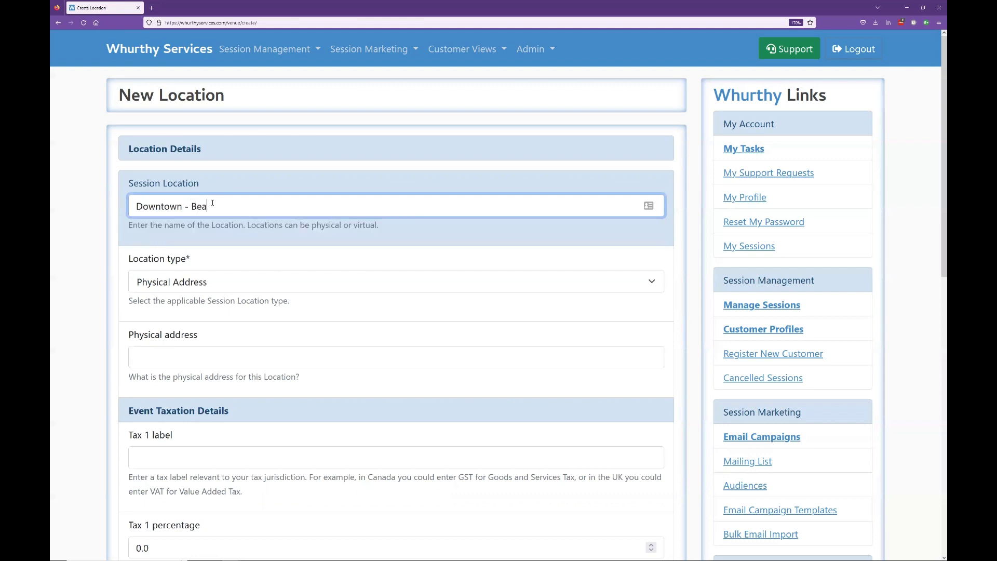
- Change the new location's type to Virtual Address
click(232, 285)
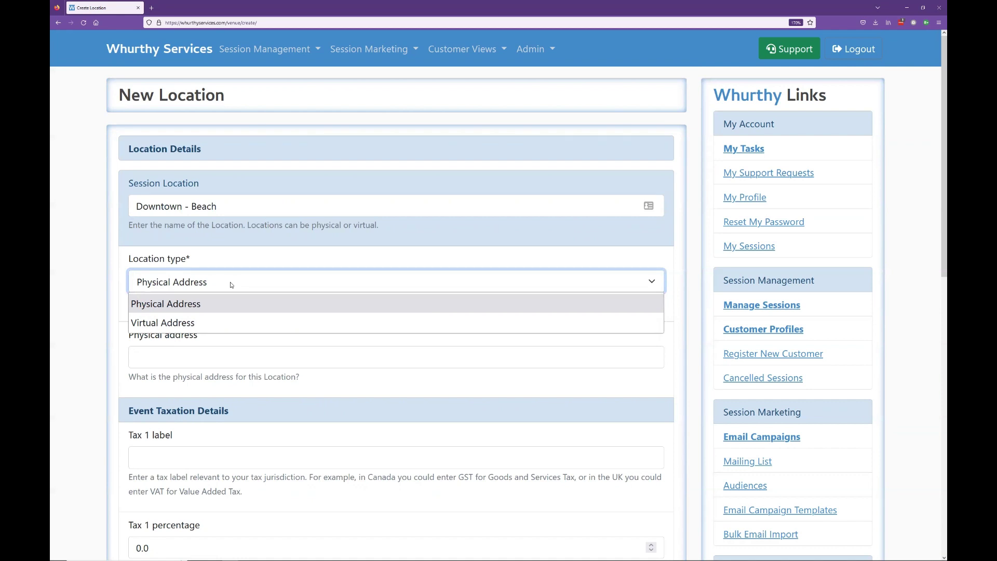
click(236, 266)
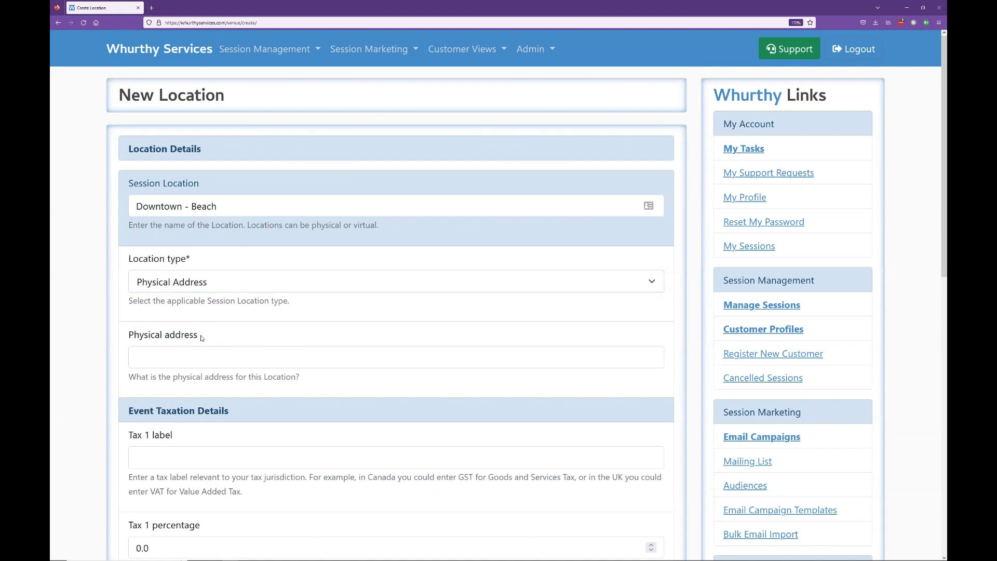
click(183, 358)
click(234, 281)
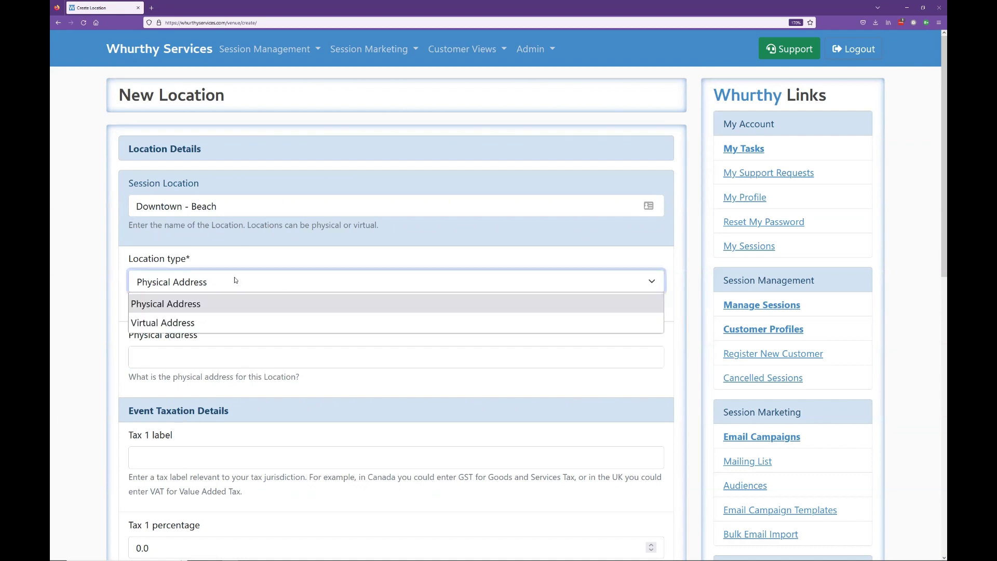
click(202, 323)
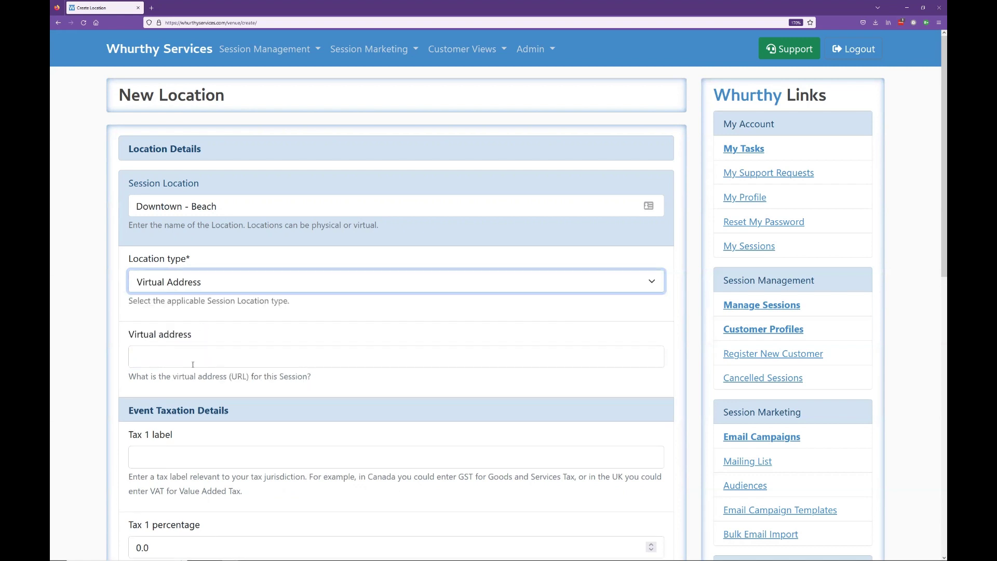
click(207, 360)
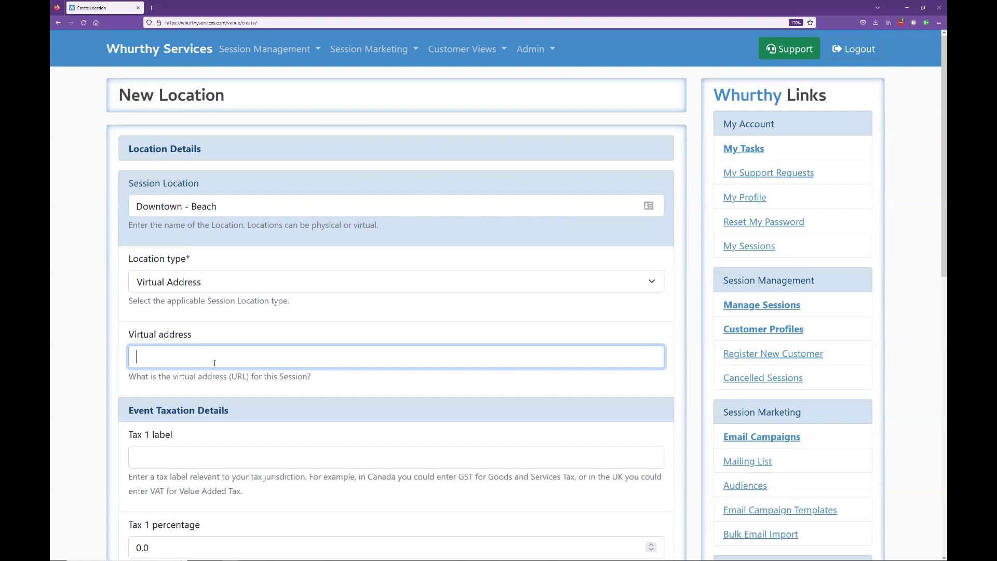
- Replace the new location's name with "Zoom Room"
double_click(204, 207)
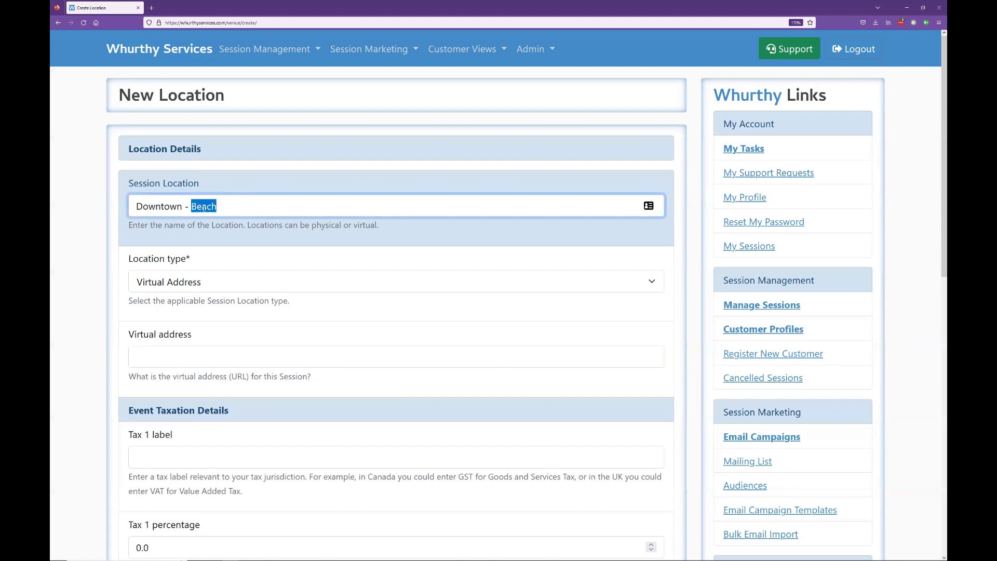
key(BackSpace)
key(ctrl+a)
key(BackSpace)
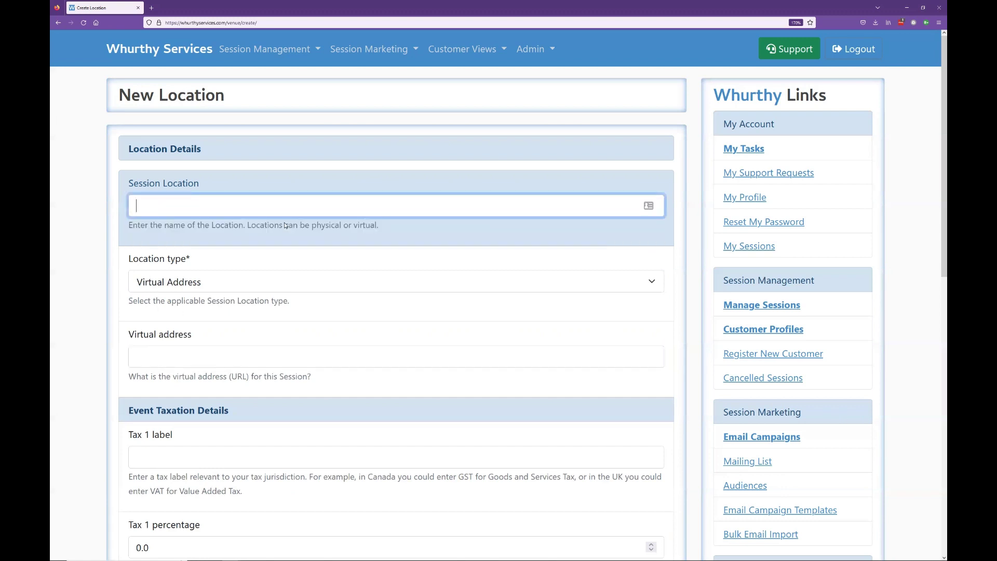
text(Zoom Room)
click(350, 353)
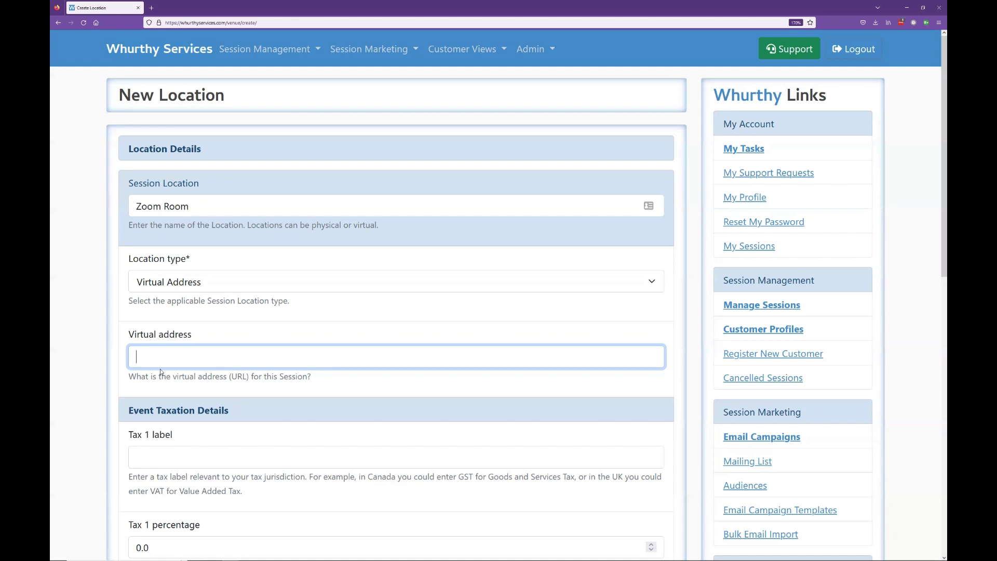
text(https://whurty.com)
text(h)
scroll(223, 382, down, 3)
scroll(239, 393, up, 3)
- Set the first tax label to GST and its percentage to 5
scroll(253, 400, down, 4)
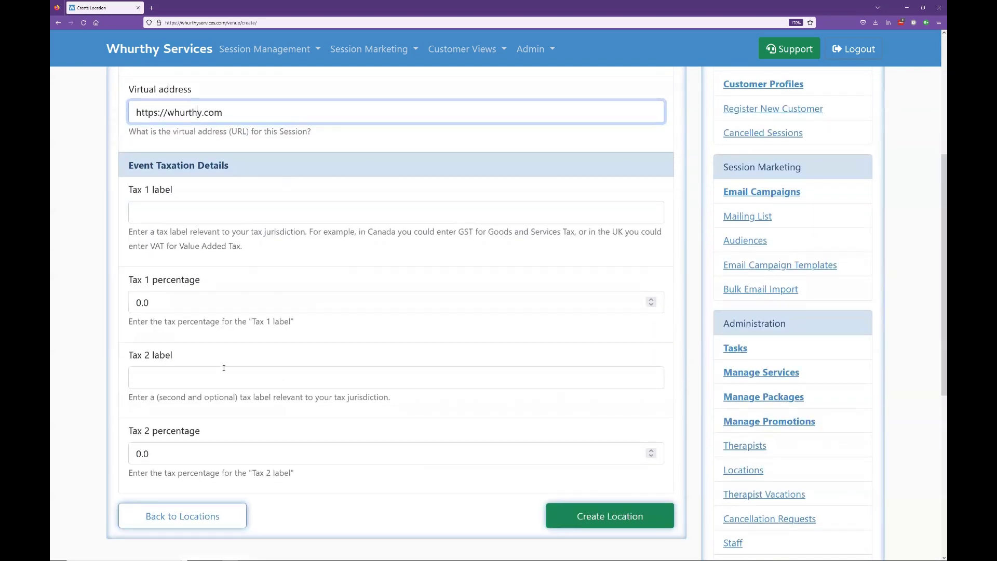
scroll(224, 368, down, 1)
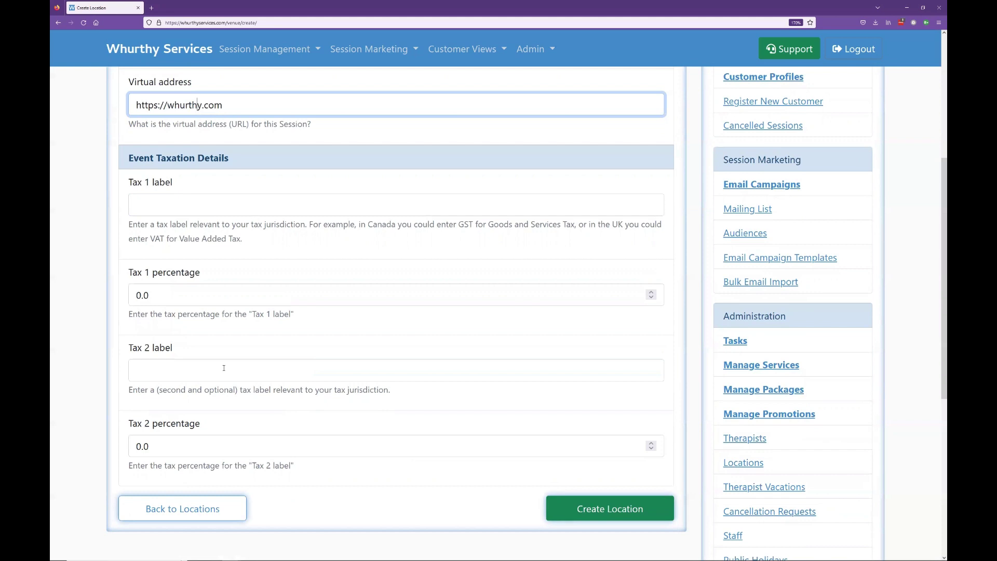
click(204, 201)
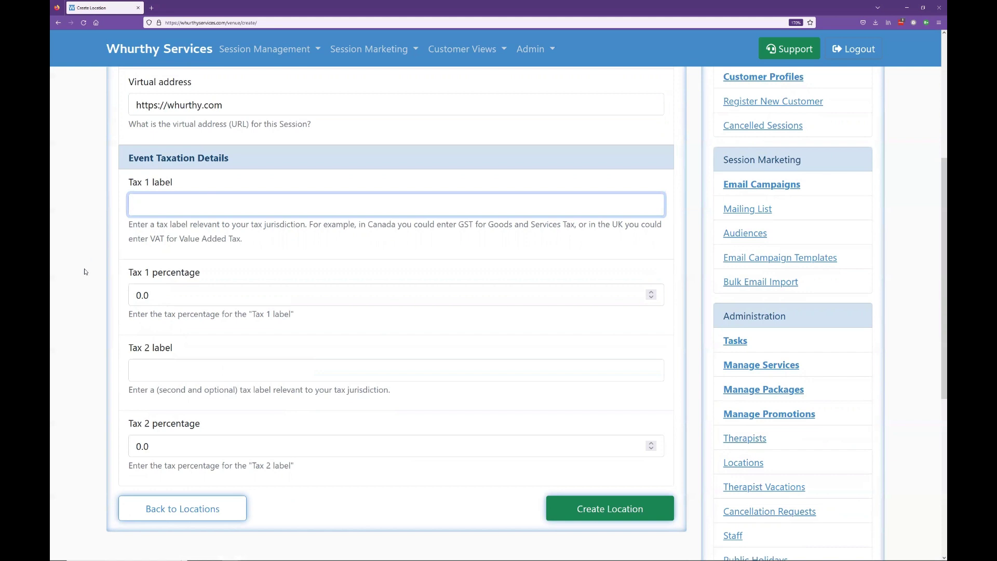
scroll(91, 267, up, 5)
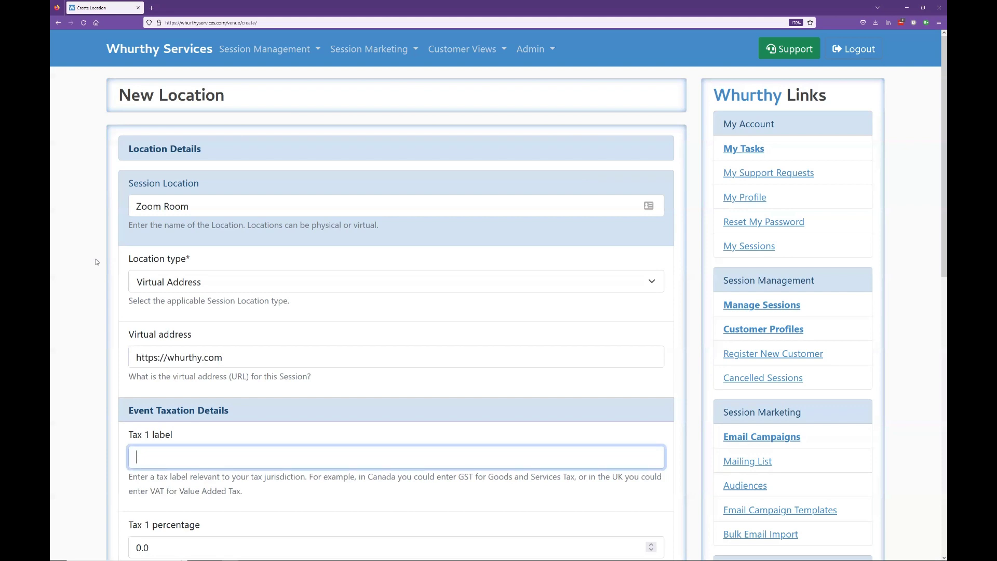
scroll(78, 421, down, 4)
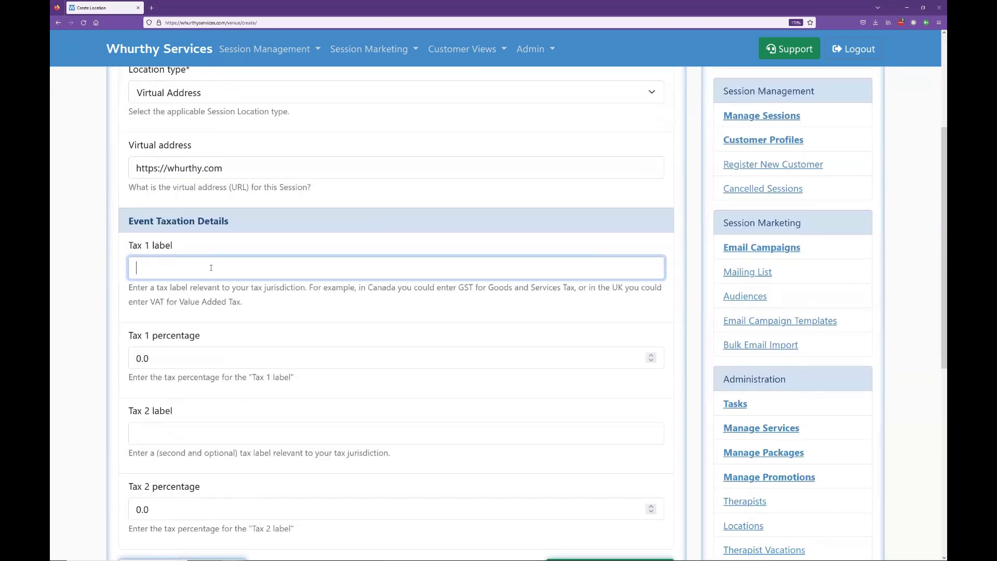
click(205, 268)
key(Tab)
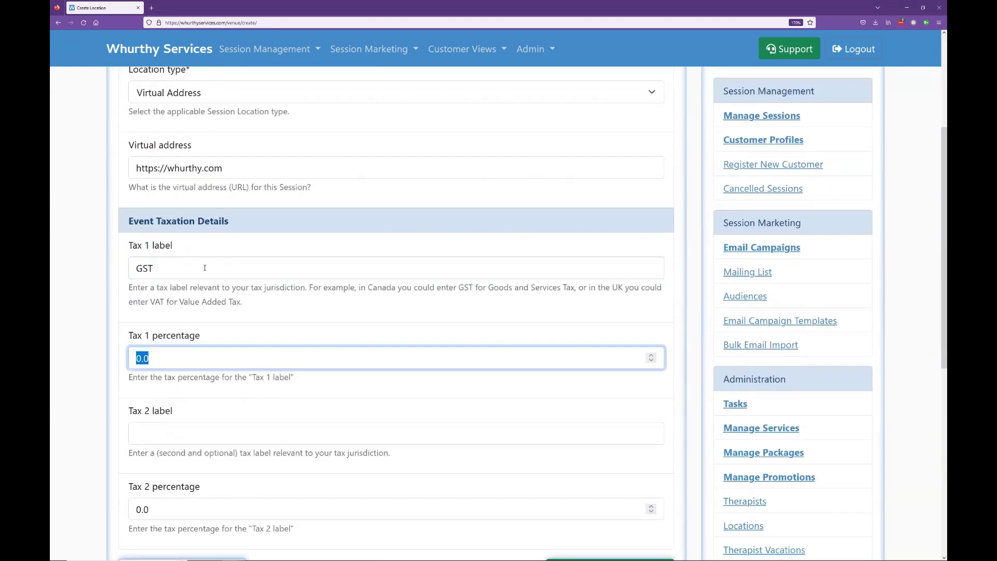
text(5.)
- Create the Zoom Room location, leaving the second tax fields at their defaults
scroll(213, 332, down, 5)
scroll(512, 414, up, 2)
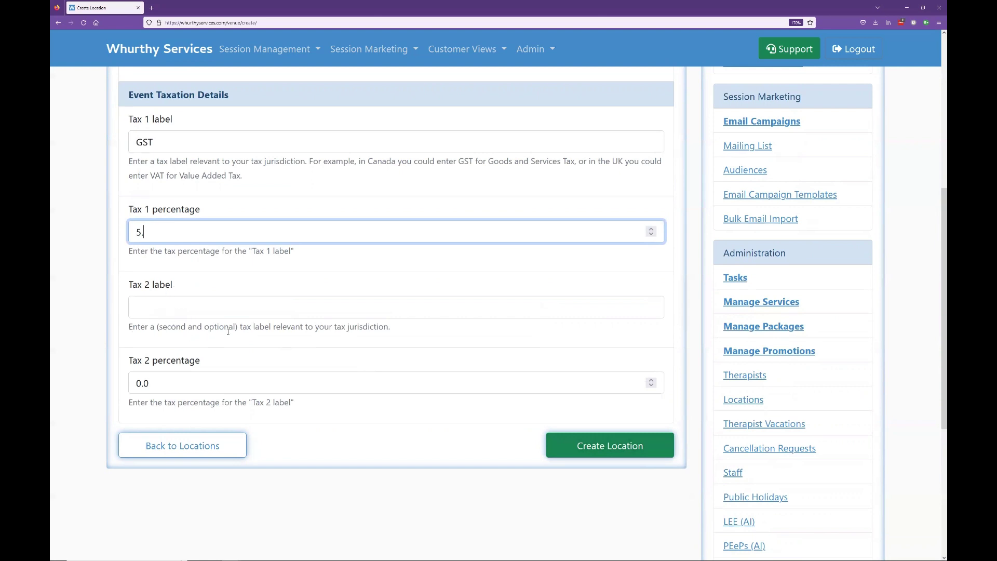
click(605, 447)
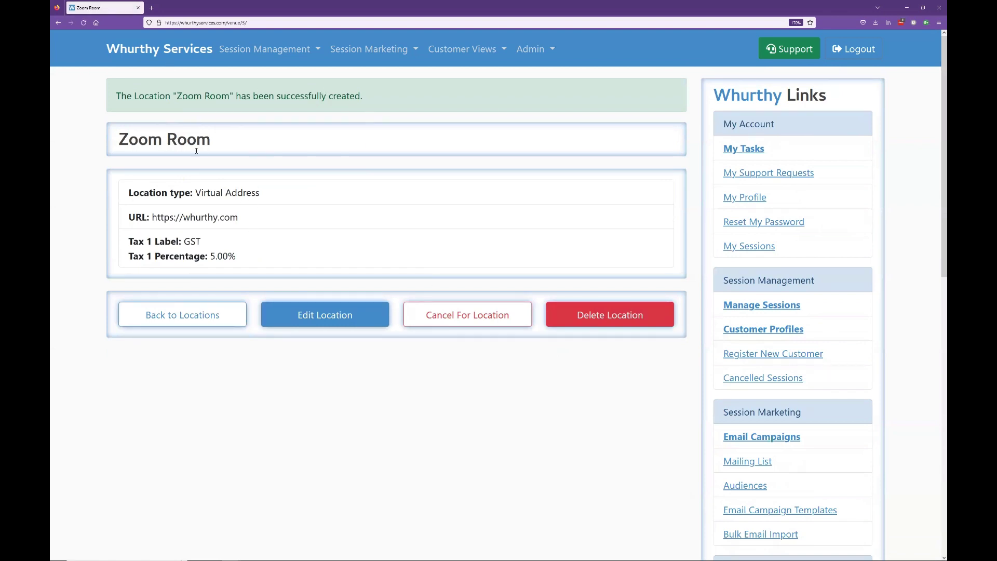
- Return to the locations list and review the entries, including Zoom Room
click(201, 321)
scroll(468, 304, down, 2)
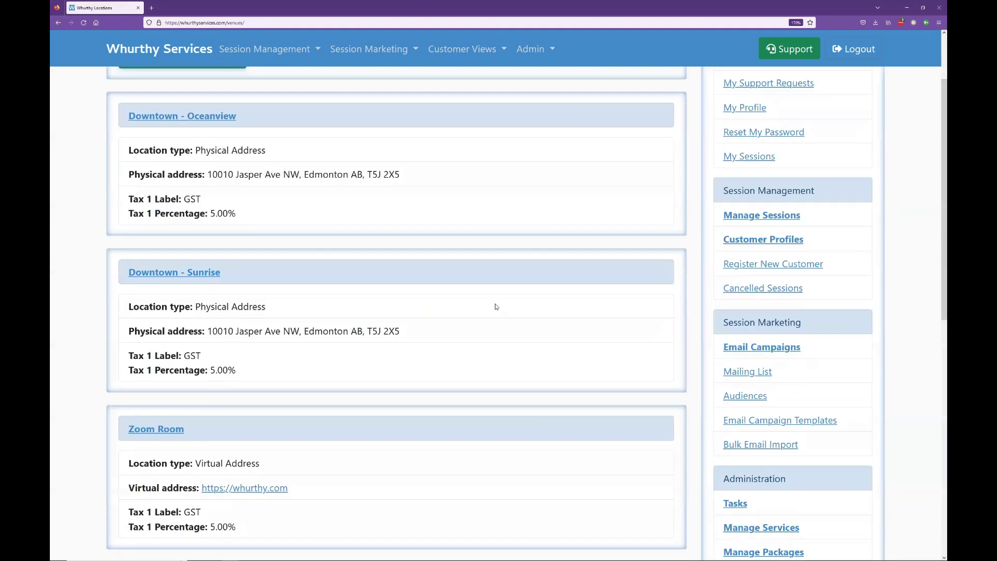
scroll(496, 307, down, 1)
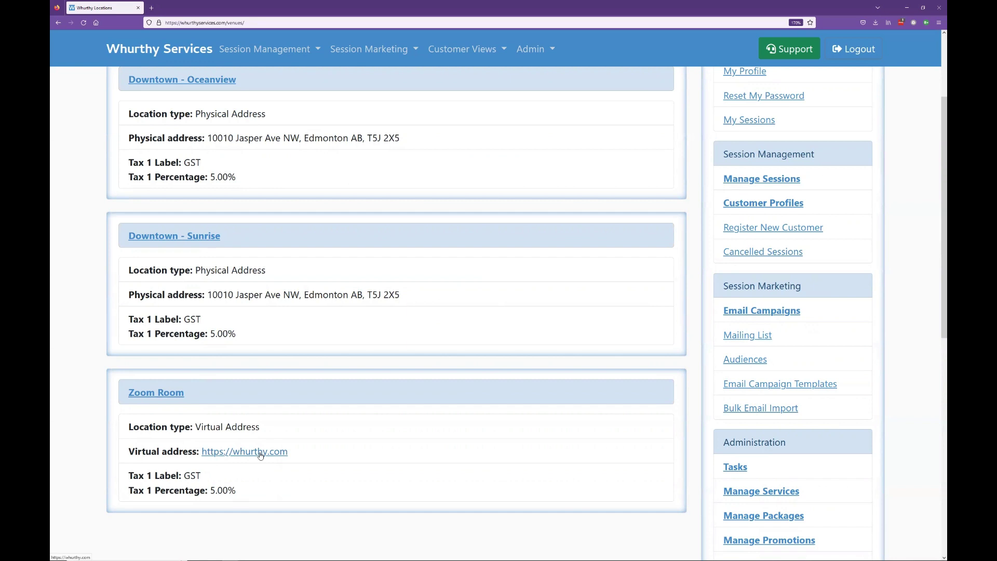
scroll(495, 385, up, 3)
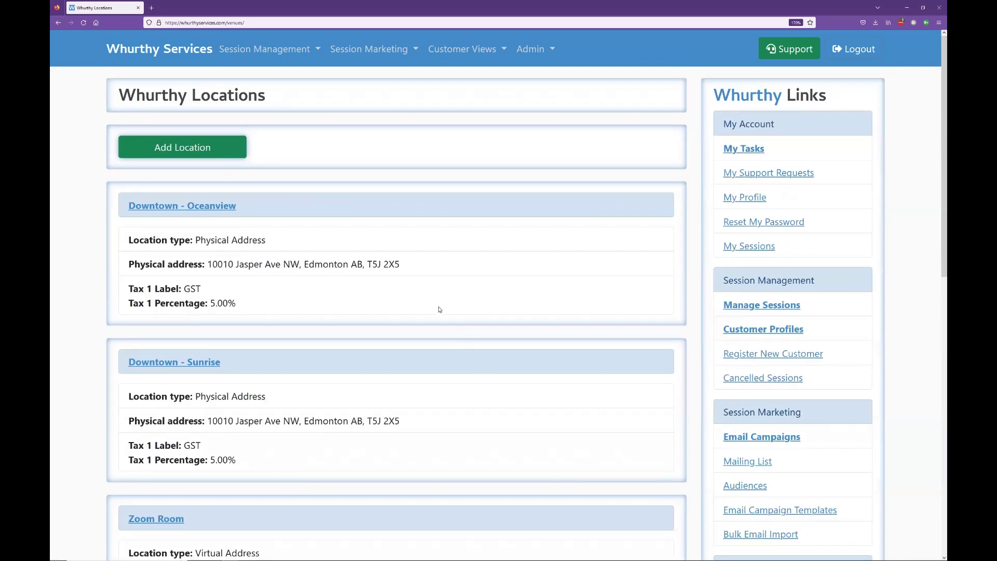
scroll(438, 310, down, 3)
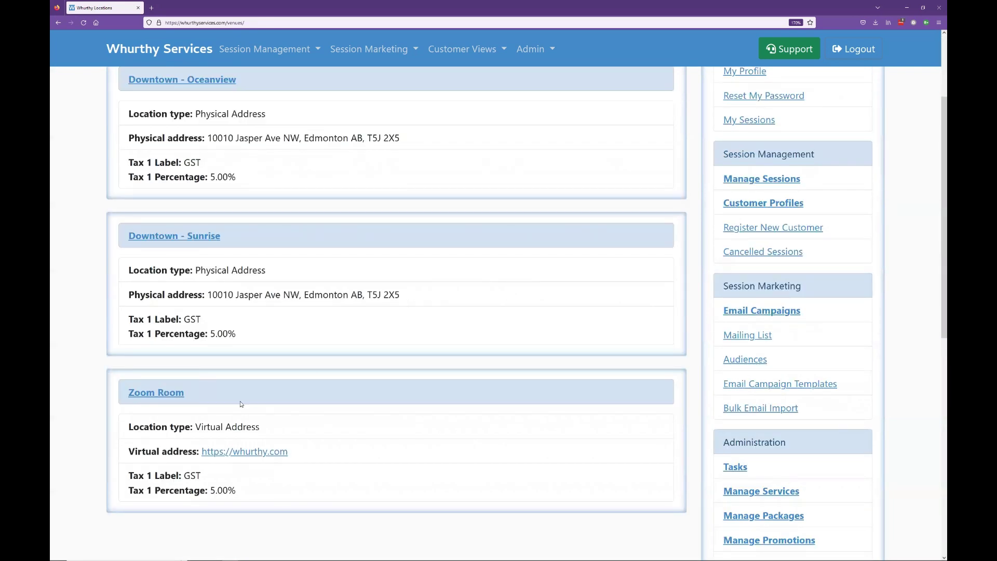
- Edit the Zoom Room location and rename it "Downtown - Beach"
click(159, 395)
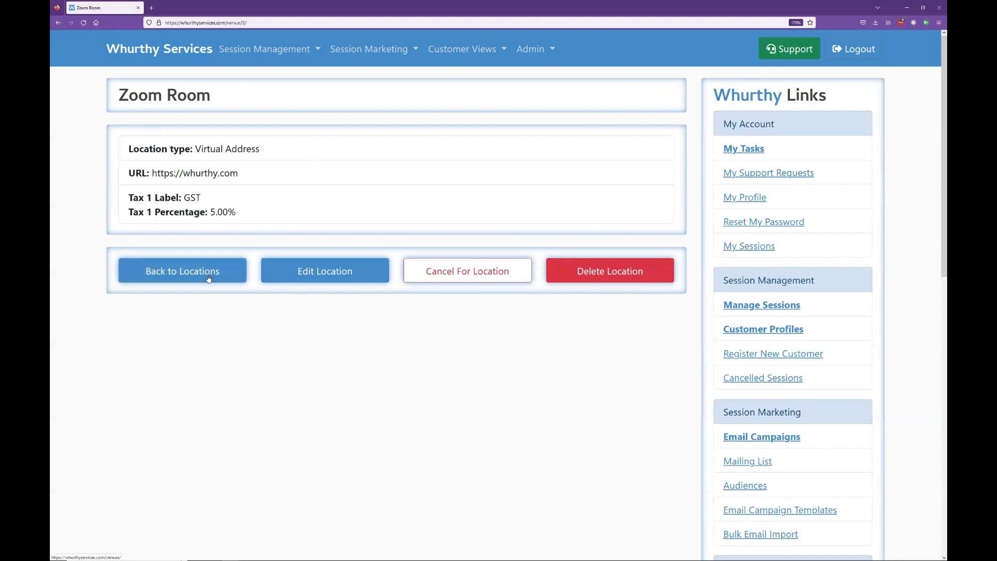
click(372, 270)
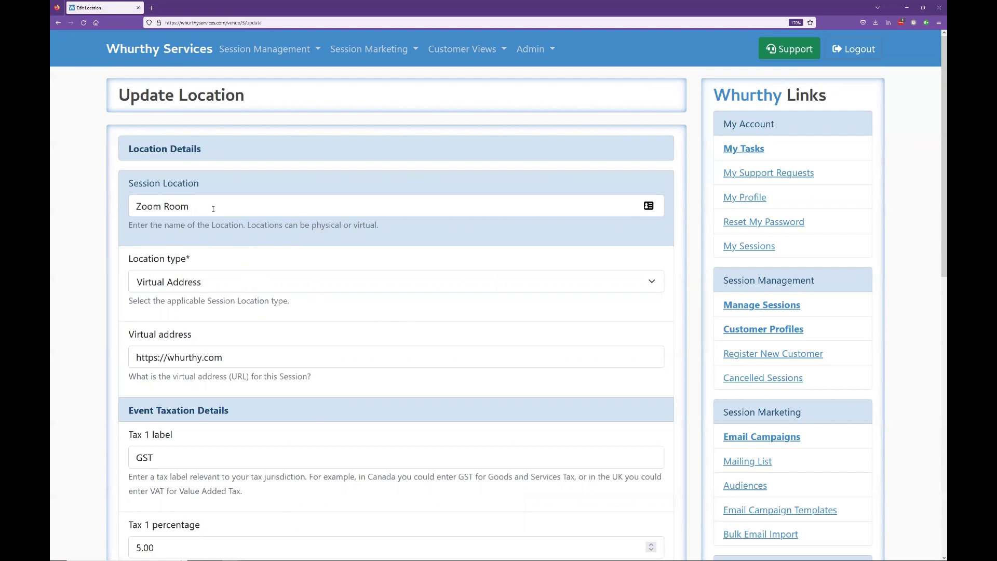
drag(211, 205, 51, 225)
text(Down)
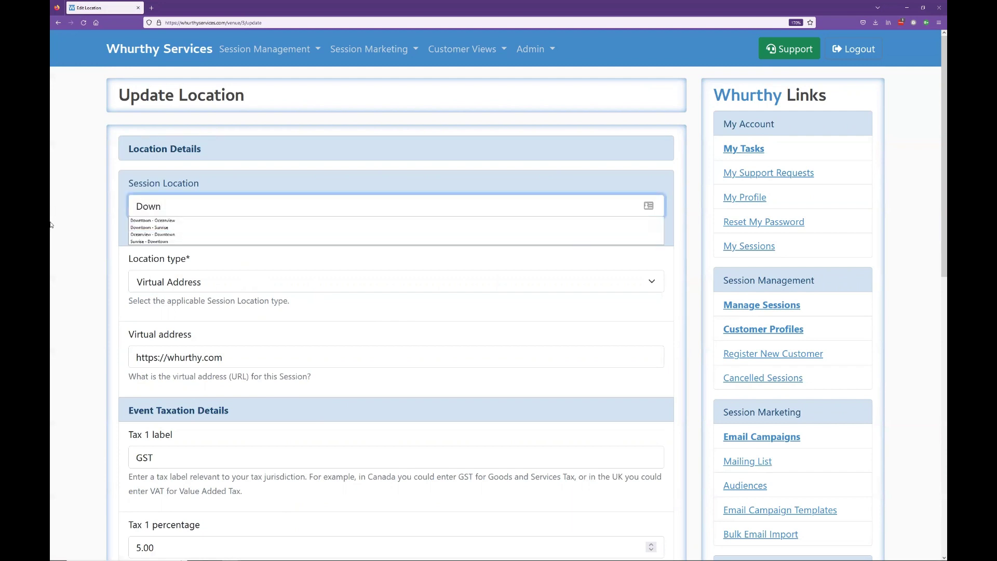
text(town - Beach)
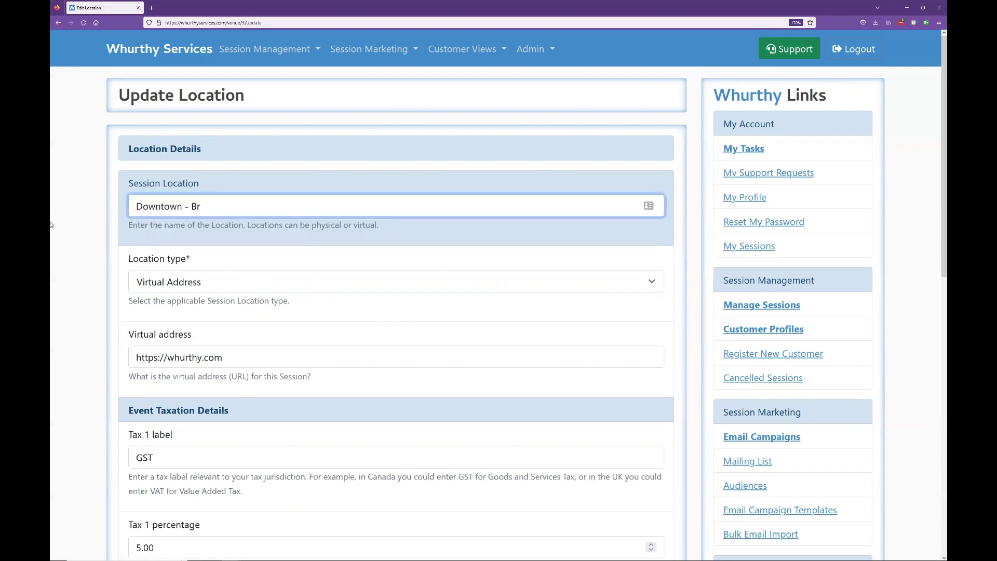
- Switch the location type to Physical Address and fill in the street address from the saved suggestion
key(Tab)
key(Up)
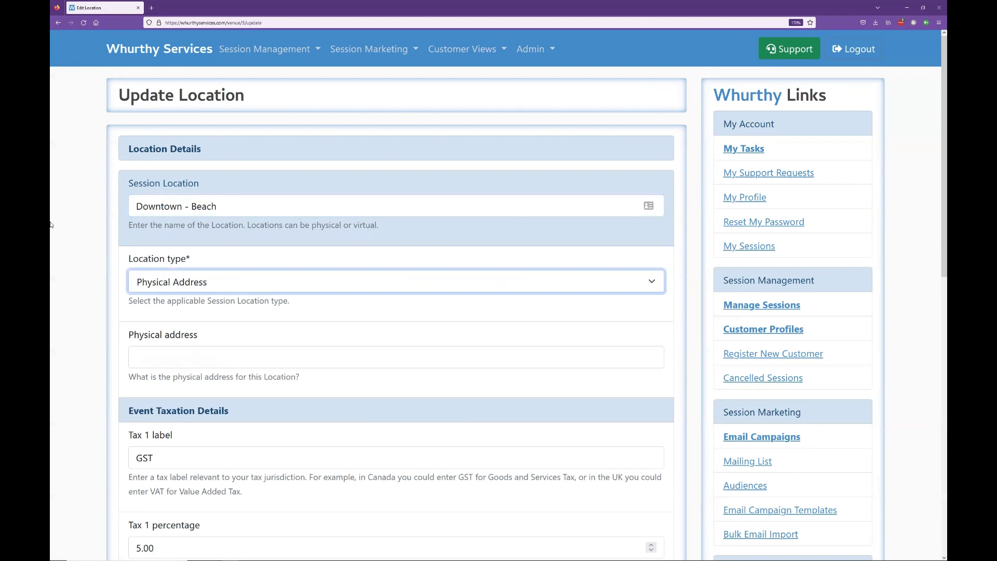
key(Tab)
text(1001)
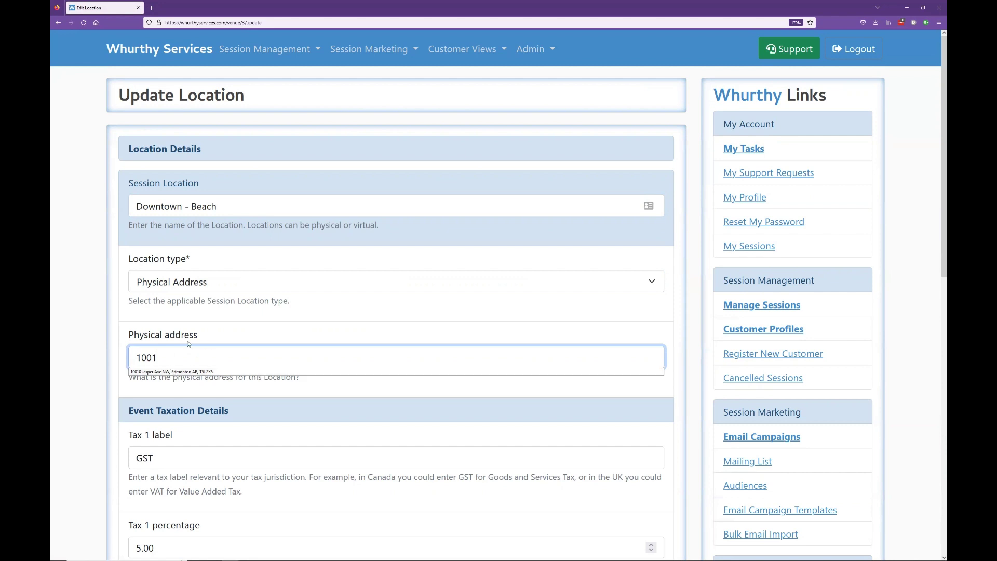
key(Down)
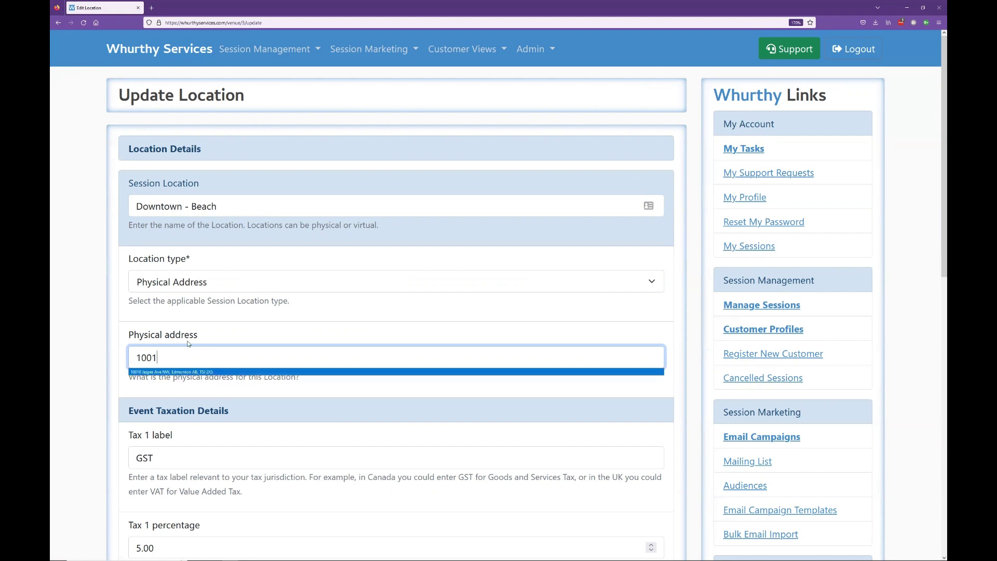
key(Return)
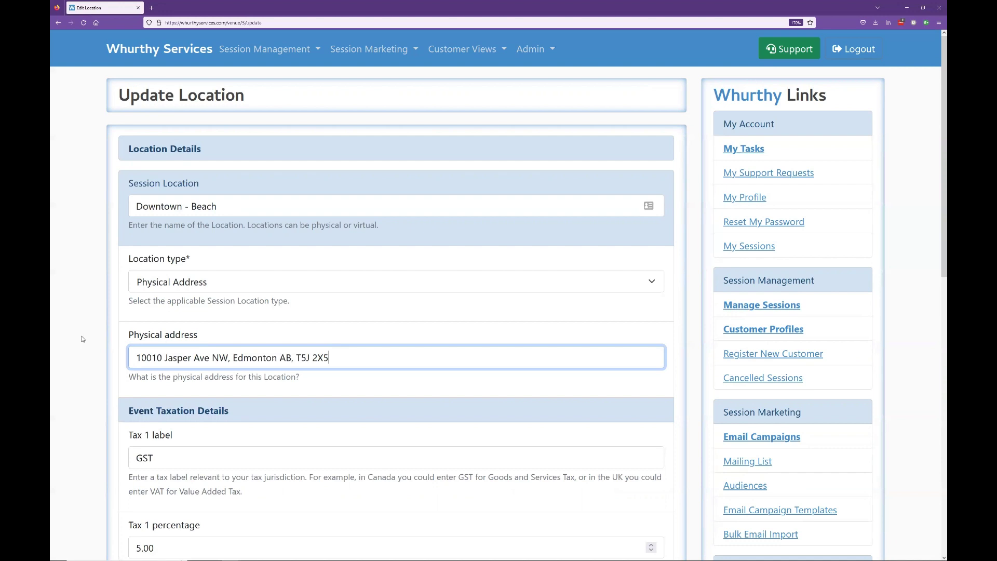
- Save the changes to the Downtown - Beach location
scroll(82, 339, down, 3)
scroll(82, 337, down, 2)
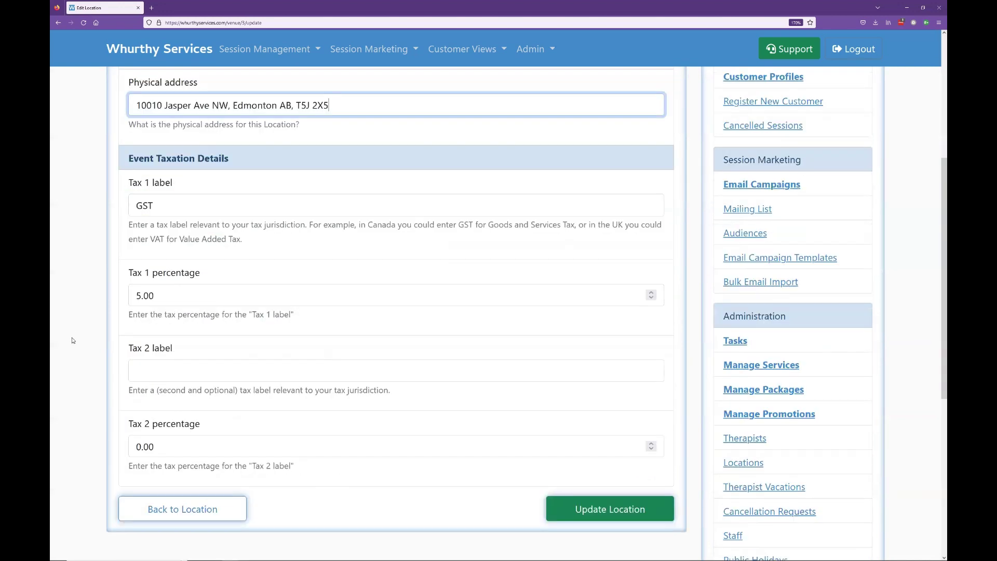
click(661, 510)
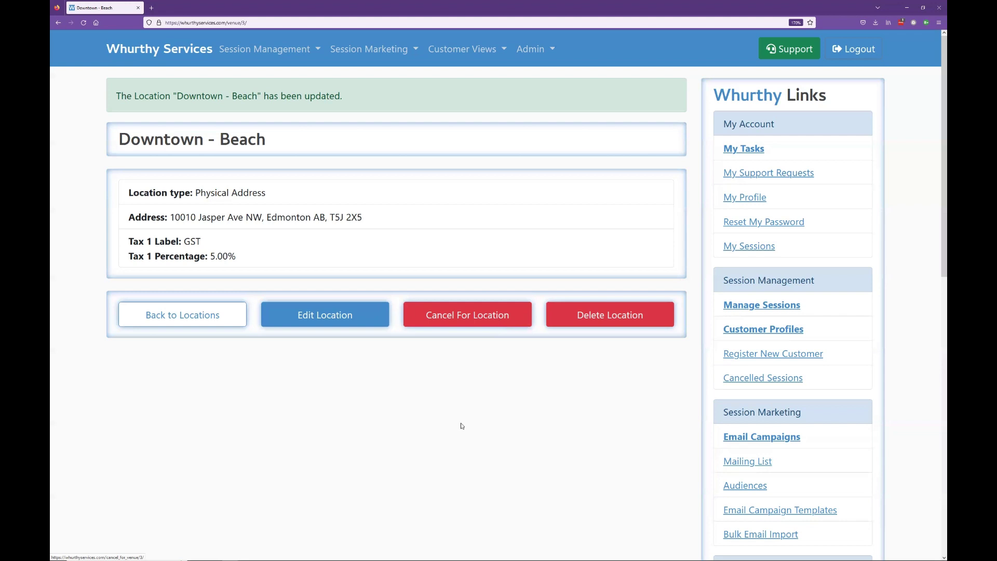
- Delete the Downtown - Beach location permanently
click(656, 325)
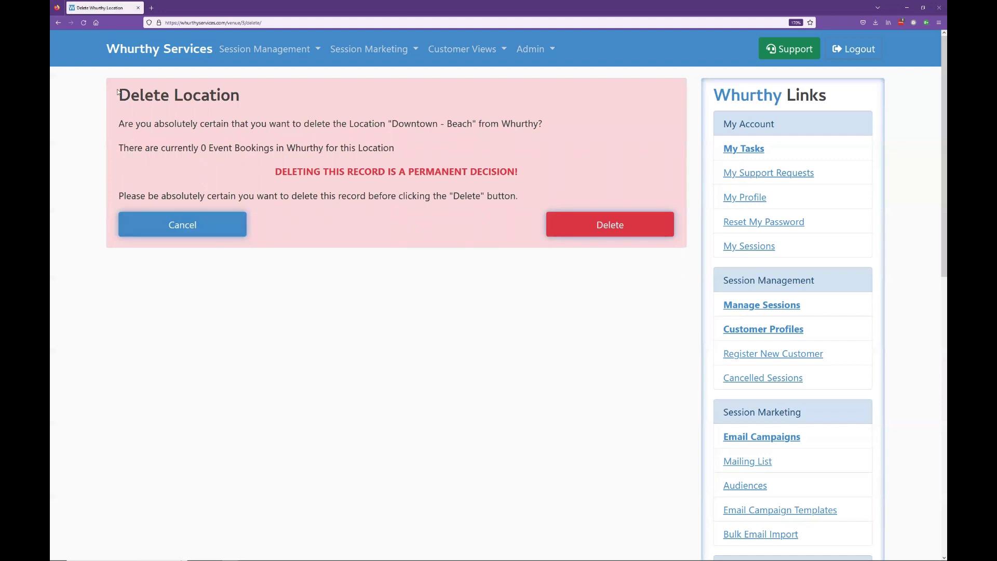
drag(120, 123, 140, 124)
click(129, 131)
click(639, 230)
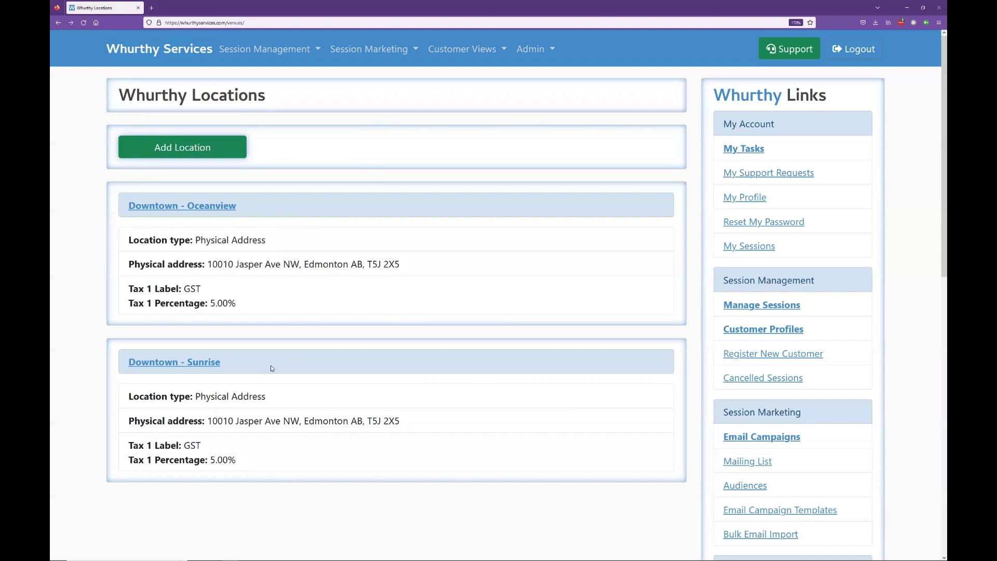
- Open the delete confirmation for the Downtown - Sunrise location and examine its event bookings warning
click(200, 363)
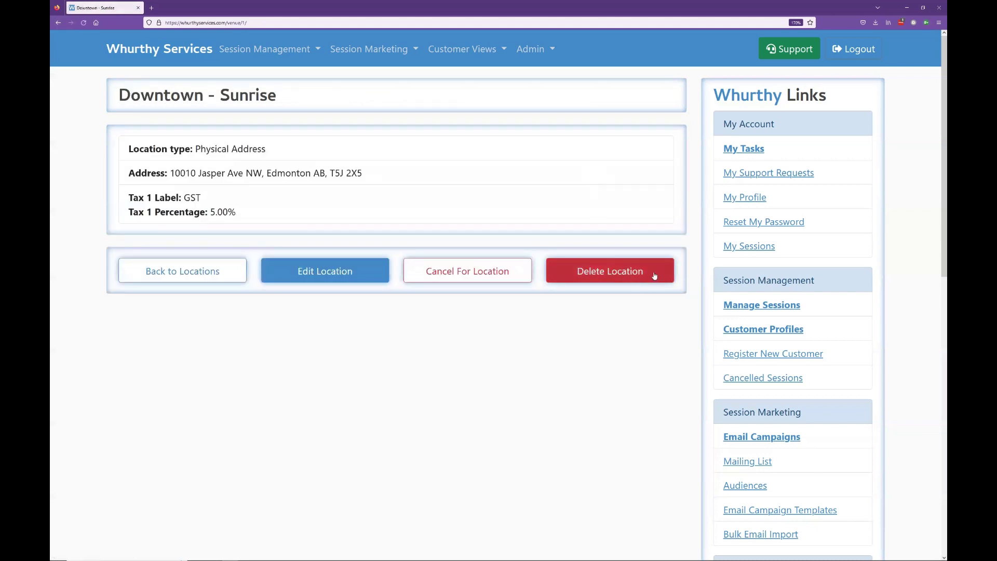
click(654, 275)
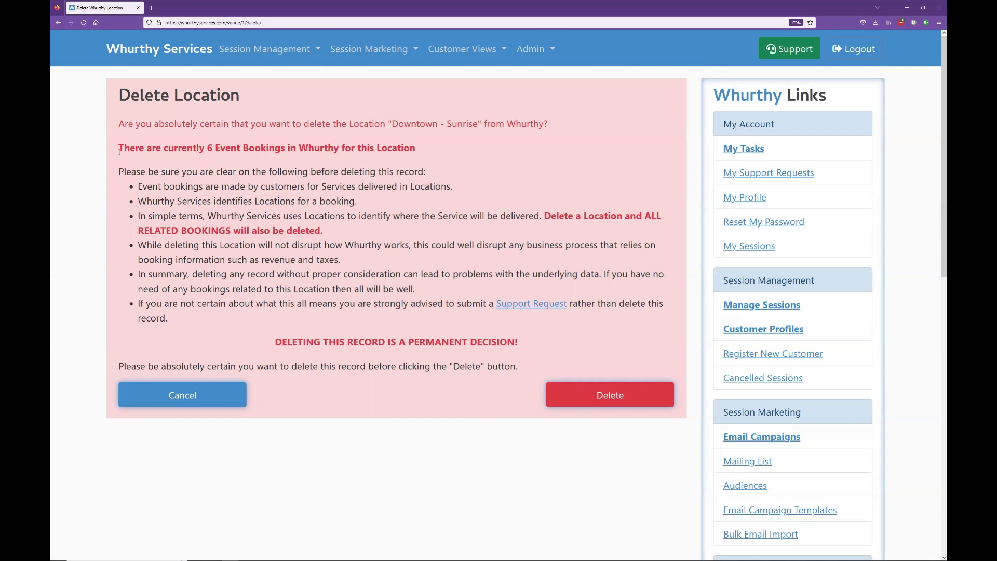
drag(120, 151, 423, 152)
click(434, 152)
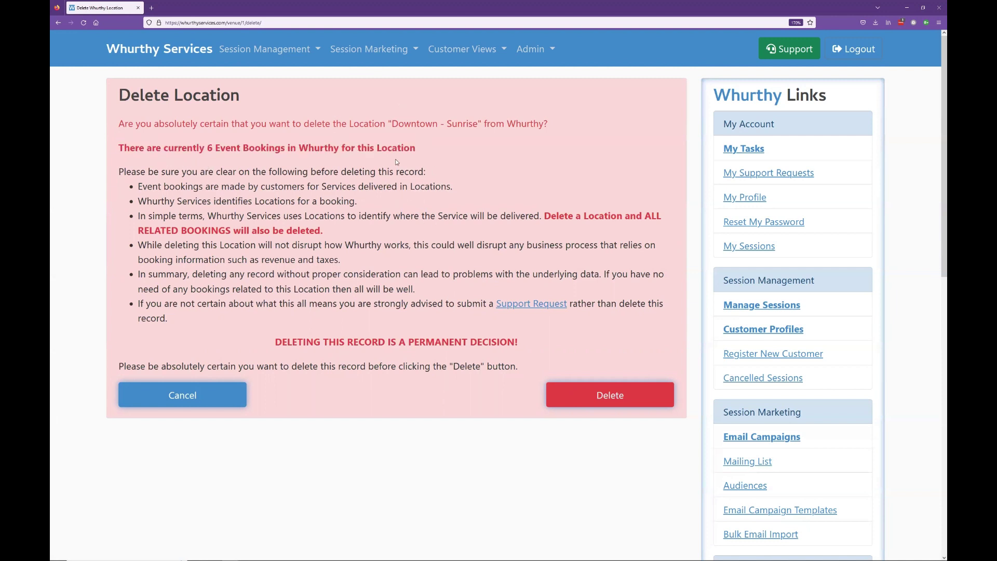